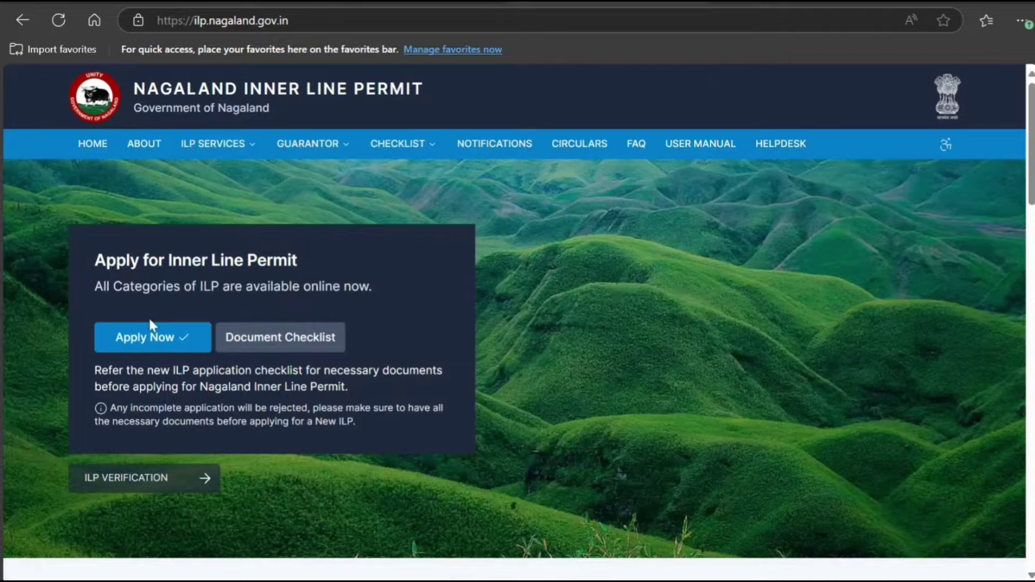
Step: Look over the homepage's services and checklist sections, and open the document checklist for Inner Line Permit applicants
left_click(295, 340)
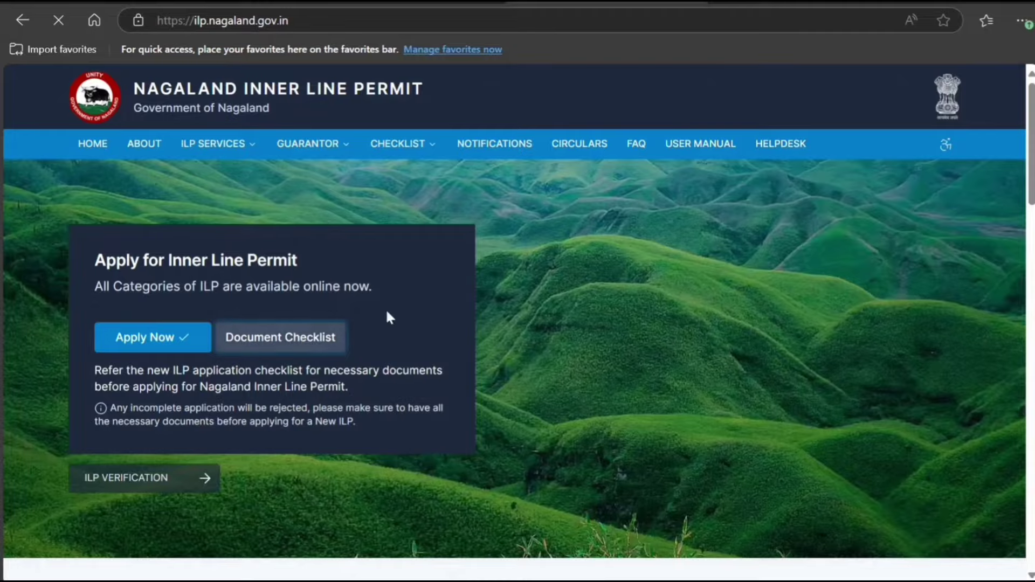
scroll(434, 289, "down", 7)
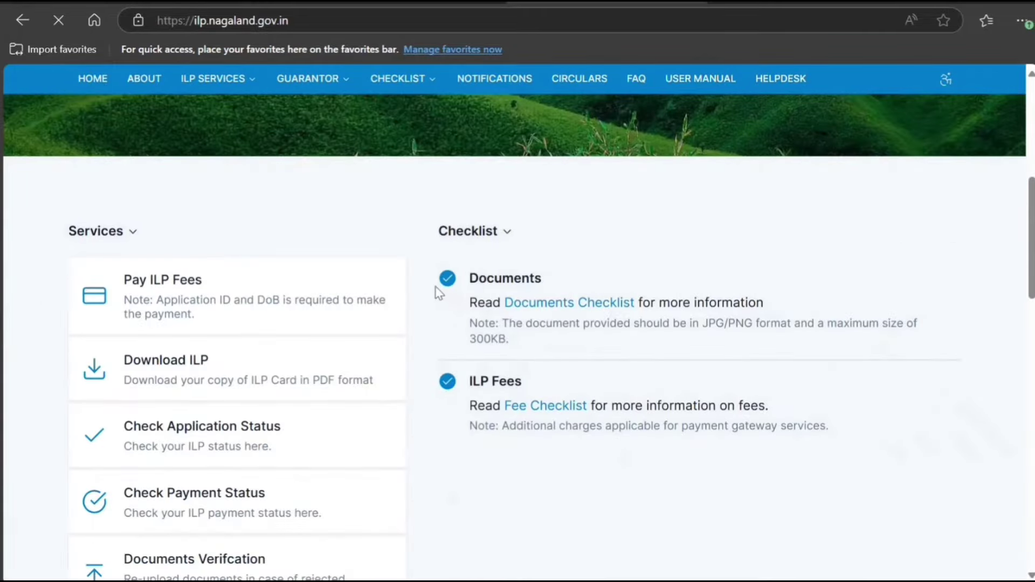
scroll(432, 289, "up", 5)
scroll(428, 294, "down", 4)
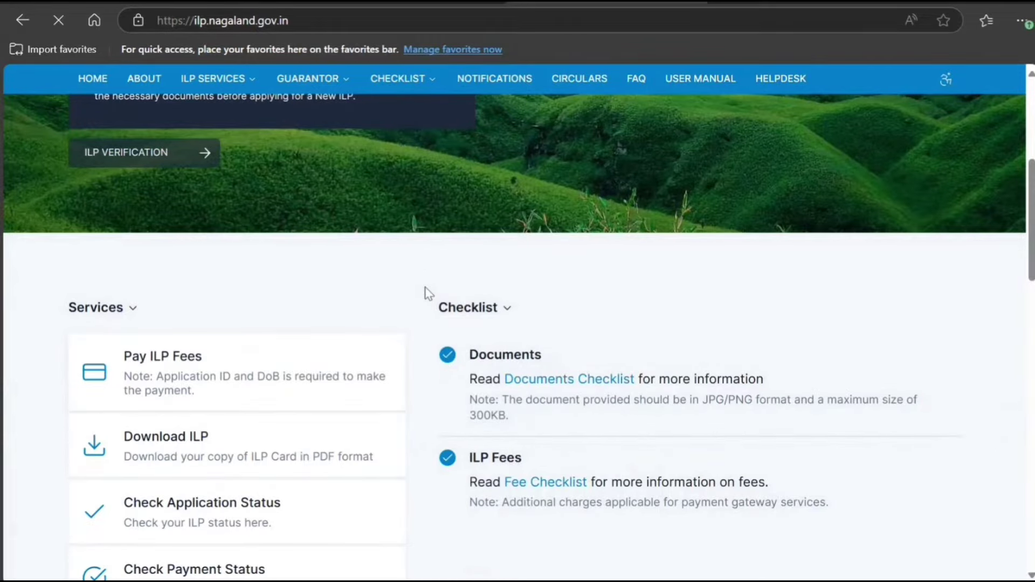
scroll(429, 294, "down", 2)
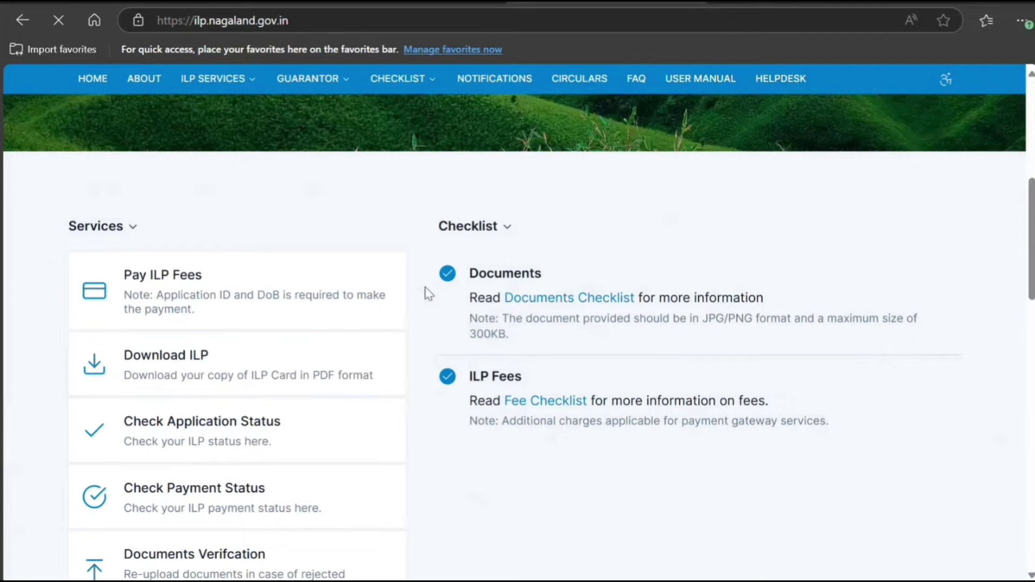
scroll(429, 294, "up", 6)
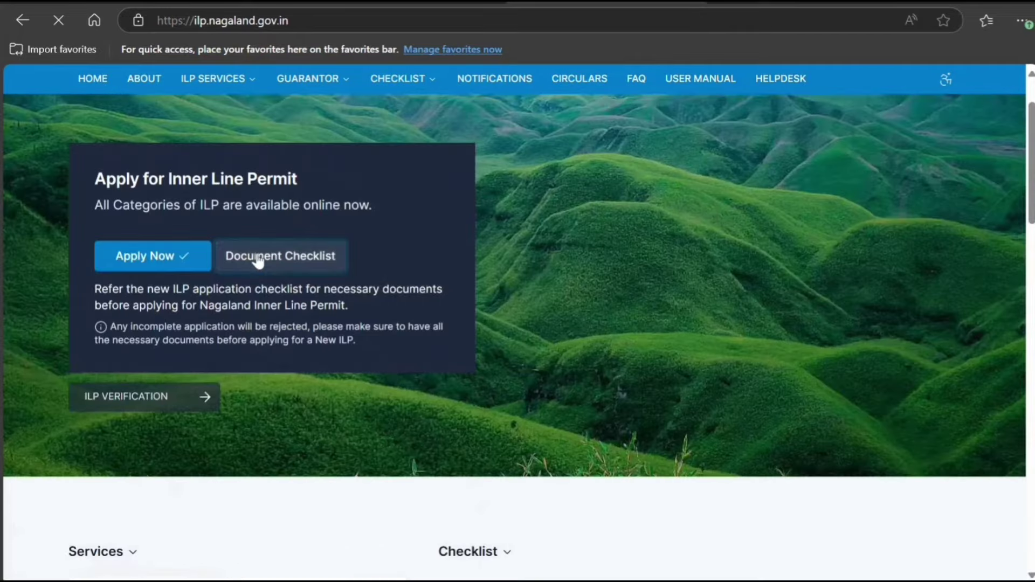
left_click(258, 261)
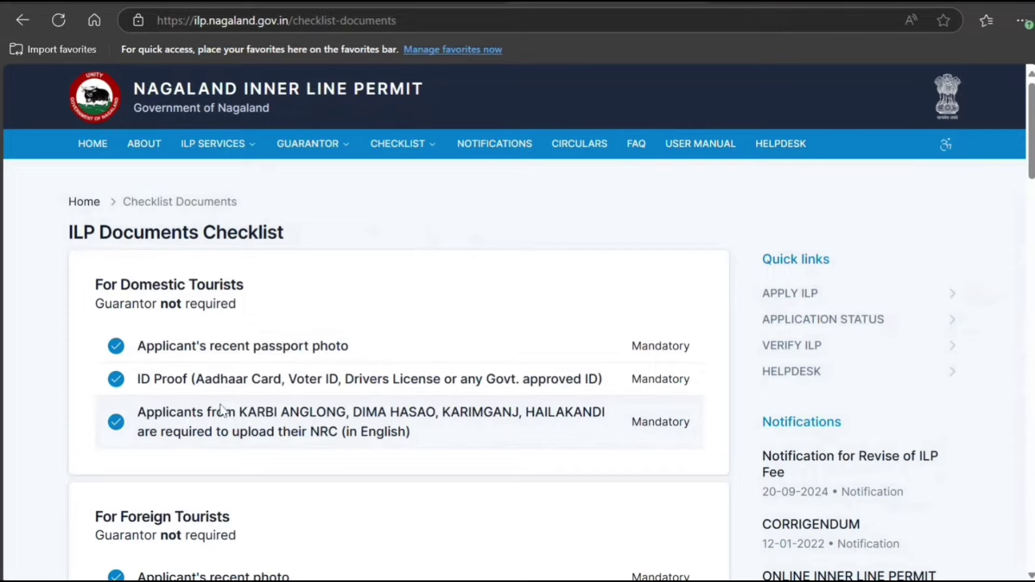
Step: Examine the required documents and guarantor conditions for every applicant category, from domestic tourists to partners in business
left_click_drag(256, 413, 351, 430)
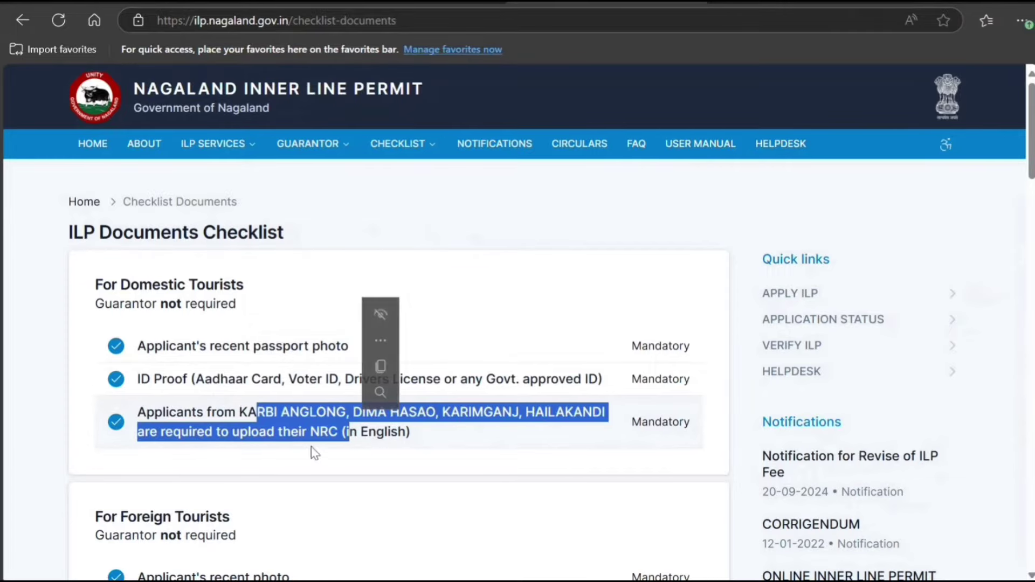
scroll(231, 364, "down", 5)
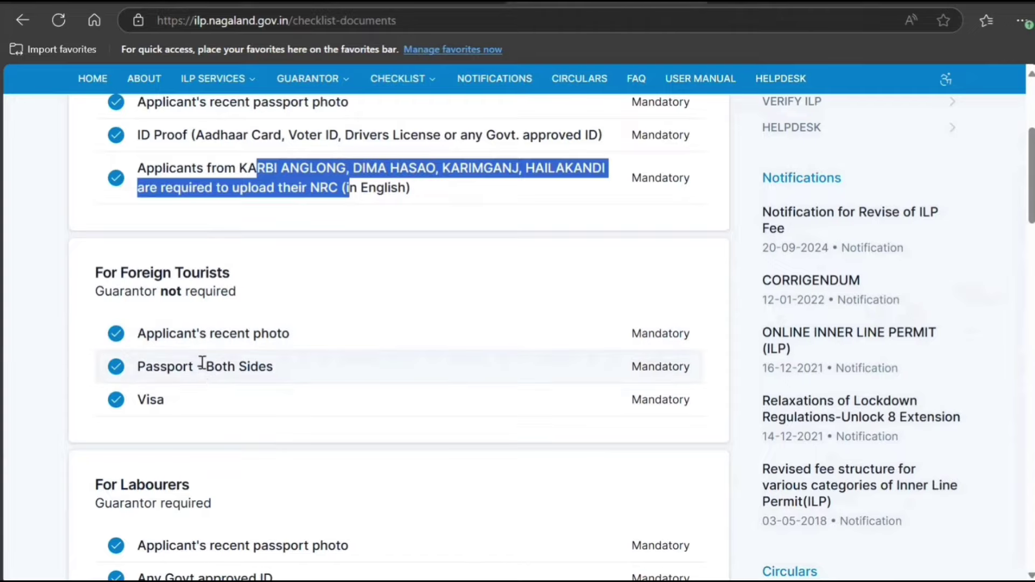
scroll(161, 409, "down", 1)
scroll(162, 408, "down", 4)
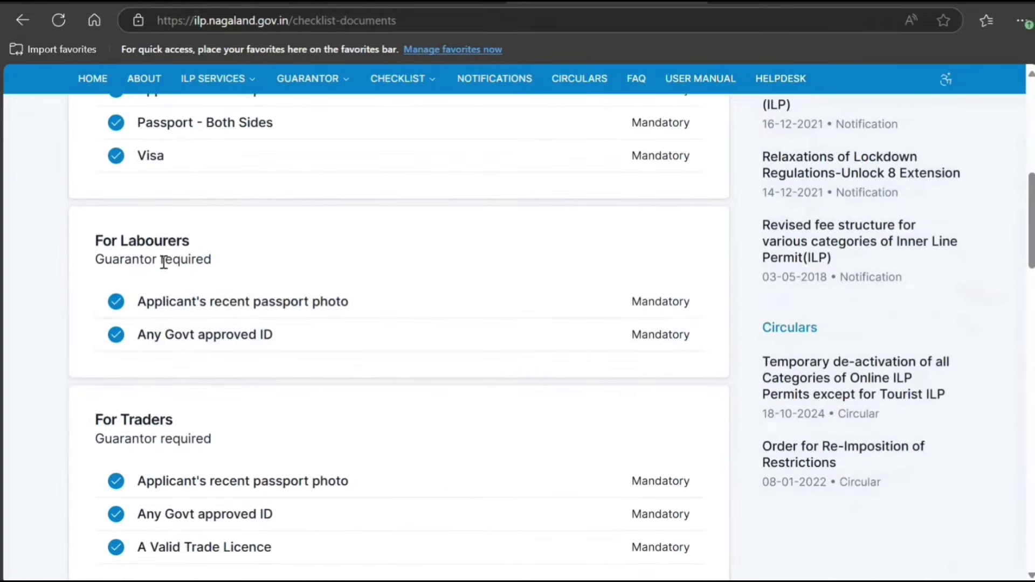
left_click_drag(161, 261, 218, 262)
scroll(167, 455, "down", 3)
scroll(163, 317, "down", 4)
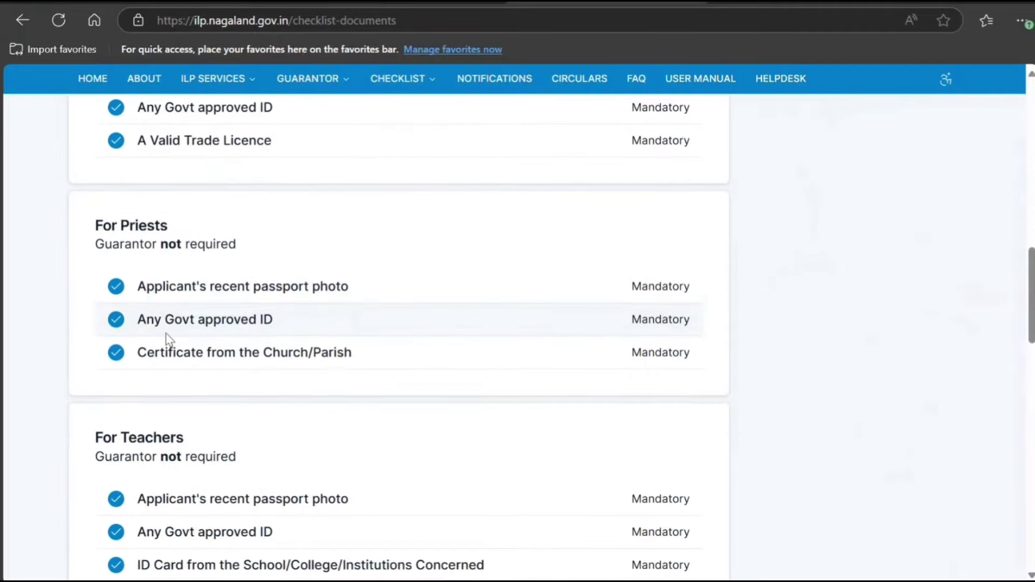
scroll(250, 306, "down", 3)
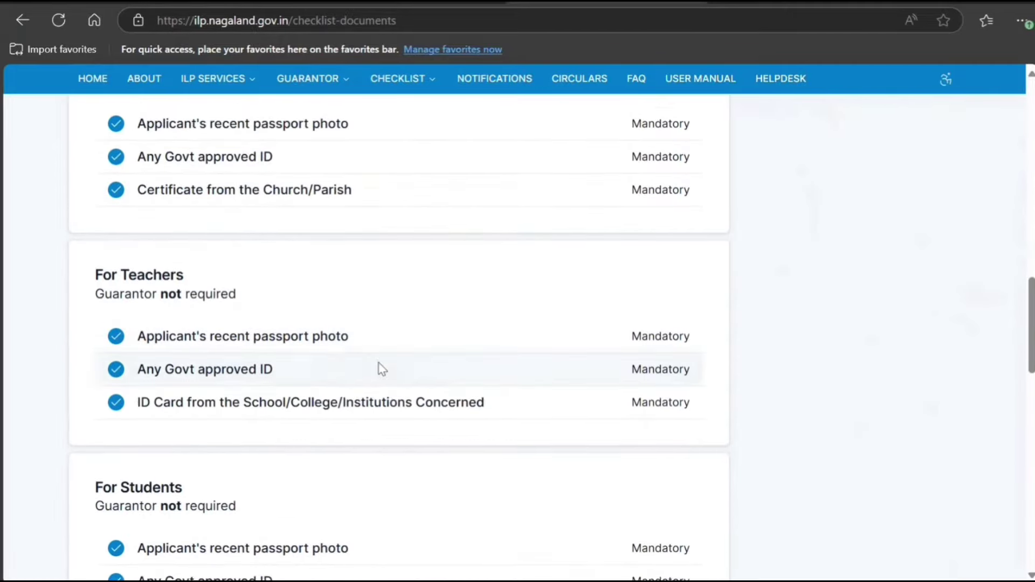
scroll(377, 367, "down", 3)
scroll(351, 334, "down", 4)
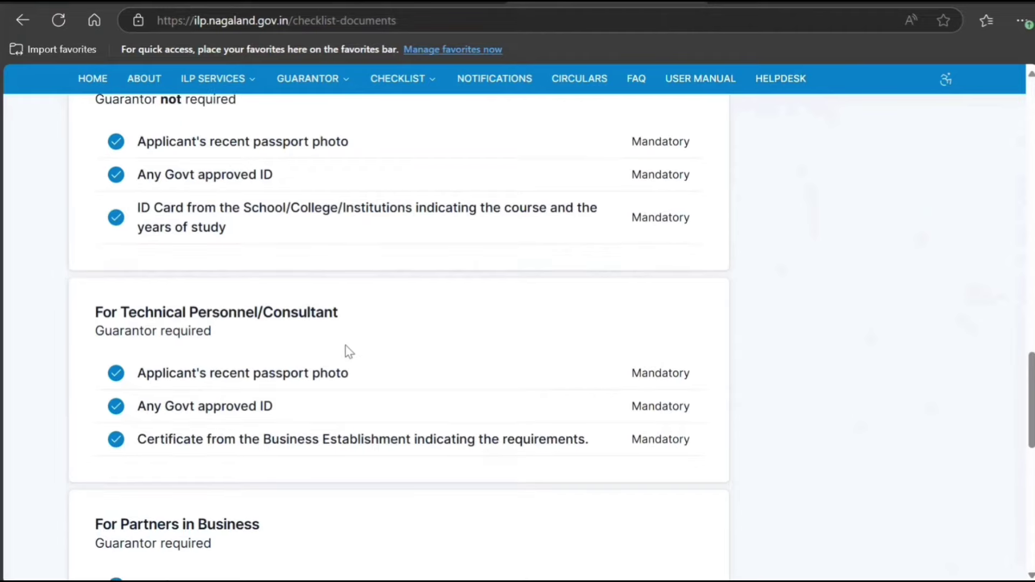
scroll(334, 351, "down", 3)
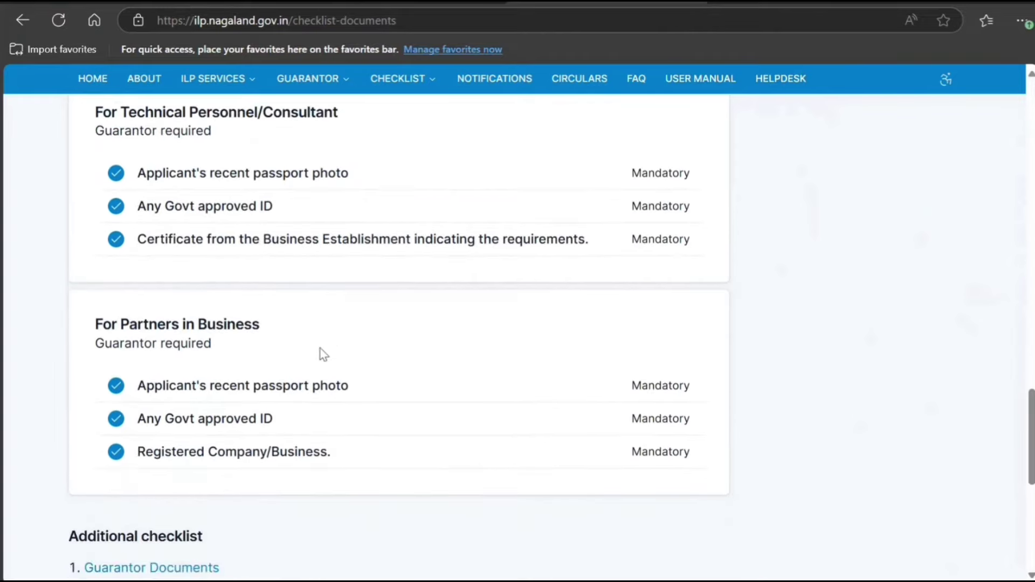
scroll(320, 348, "up", 20)
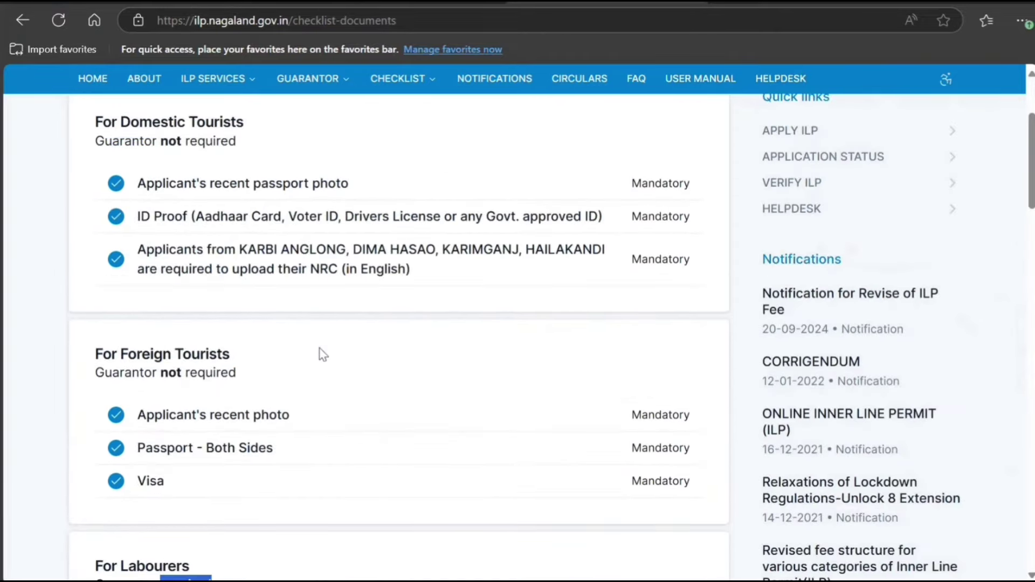
scroll(304, 368, "up", 3)
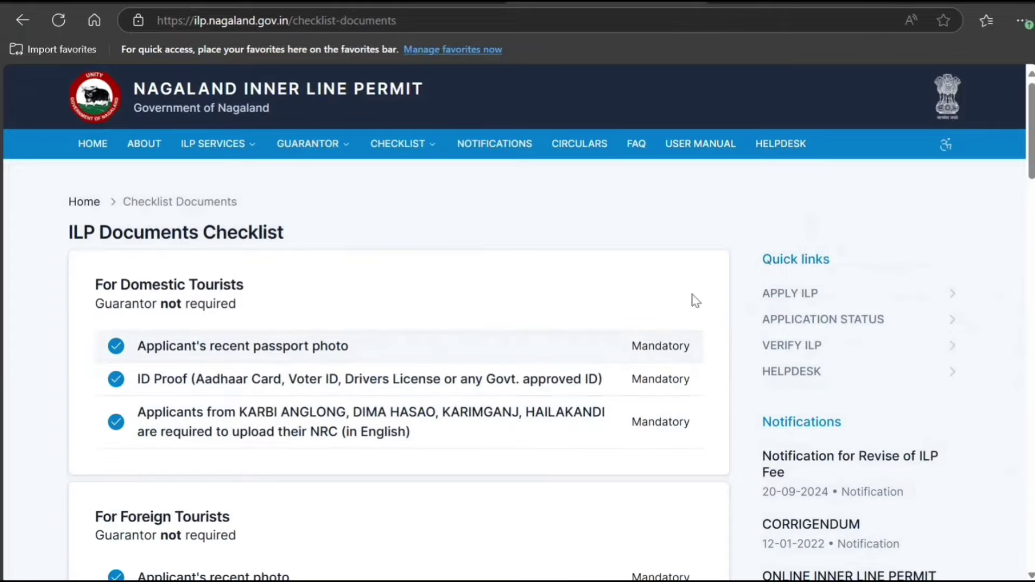
Step: Start an ILP application, choose Domestic Tourist as the category, and change it to the foreign tourist category
left_click(792, 297)
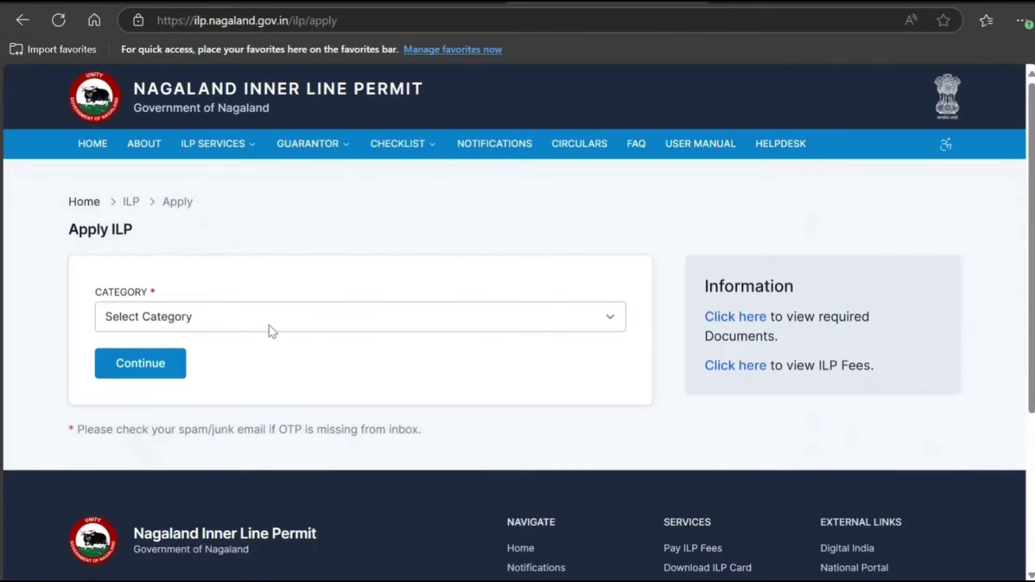
left_click(269, 326)
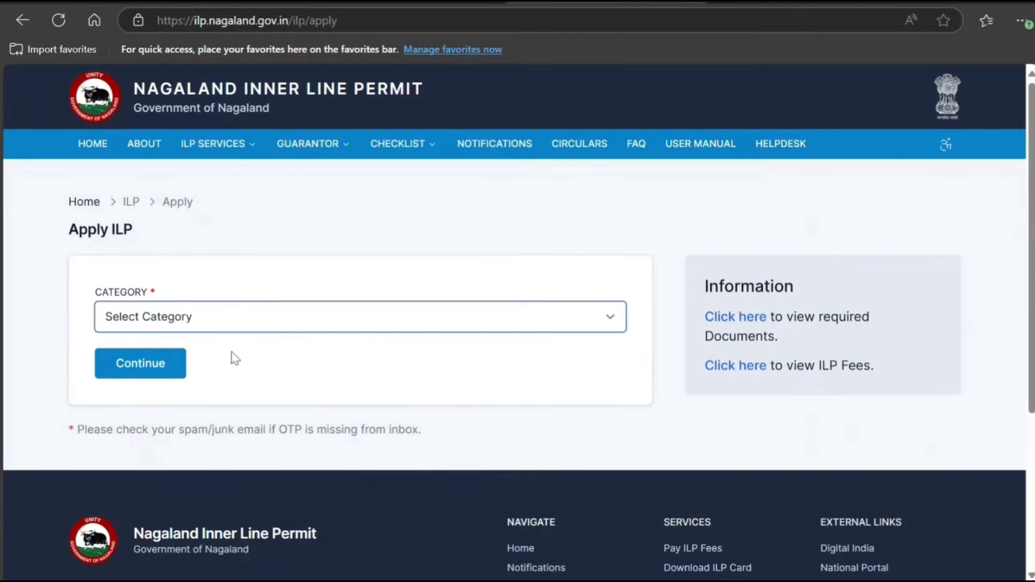
left_click(235, 369)
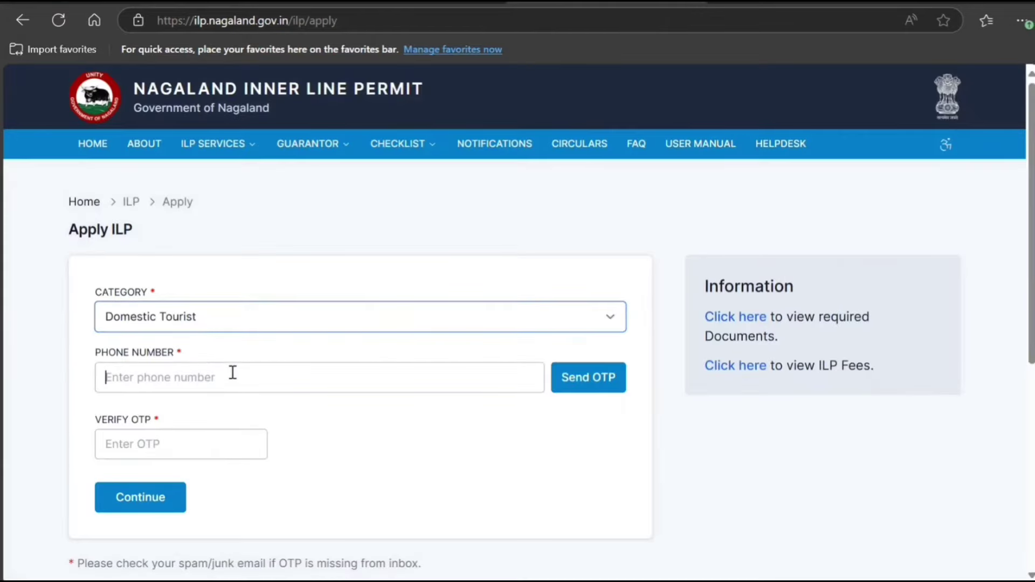
left_click(231, 373)
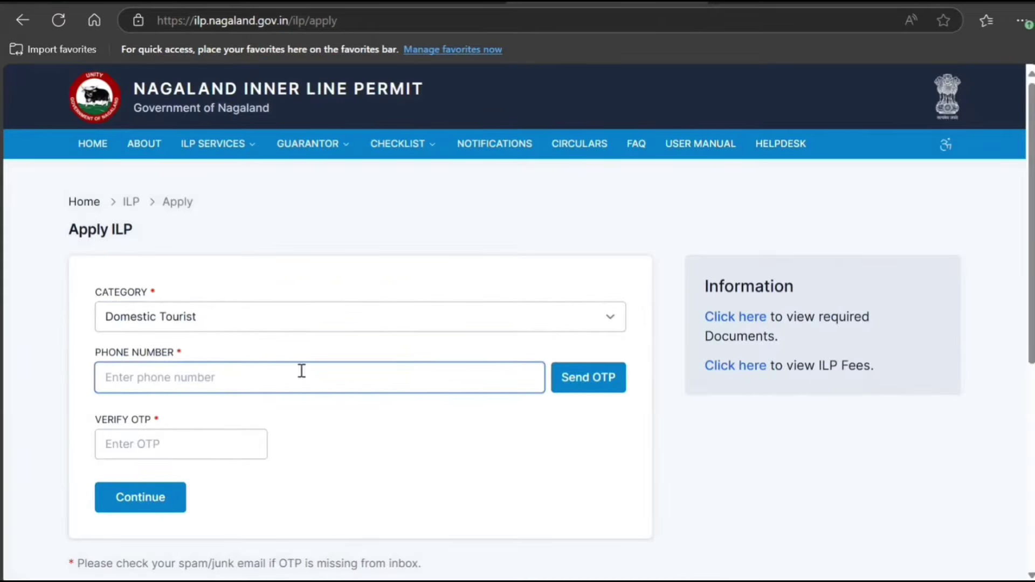
left_click(157, 315)
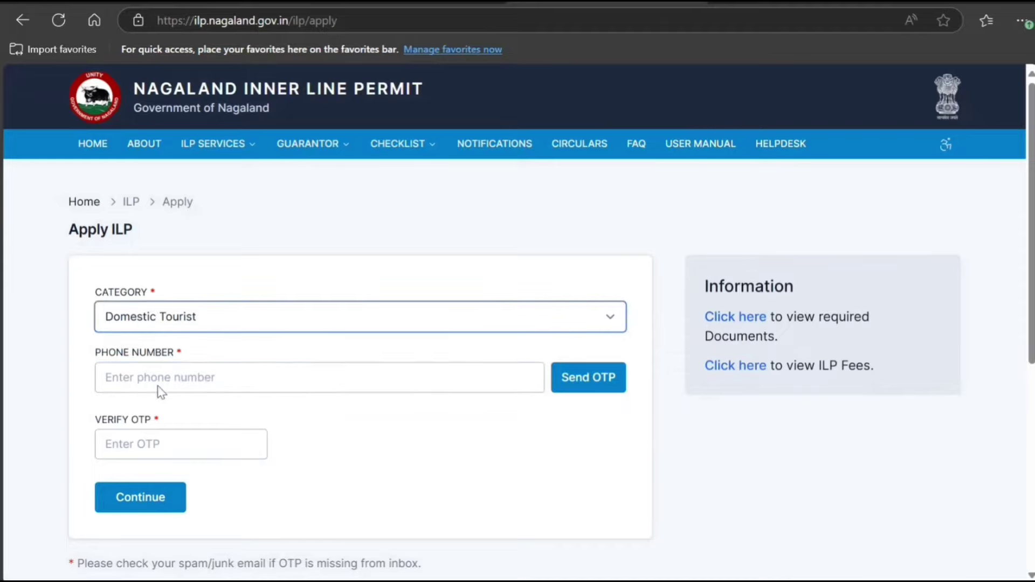
left_click(159, 386)
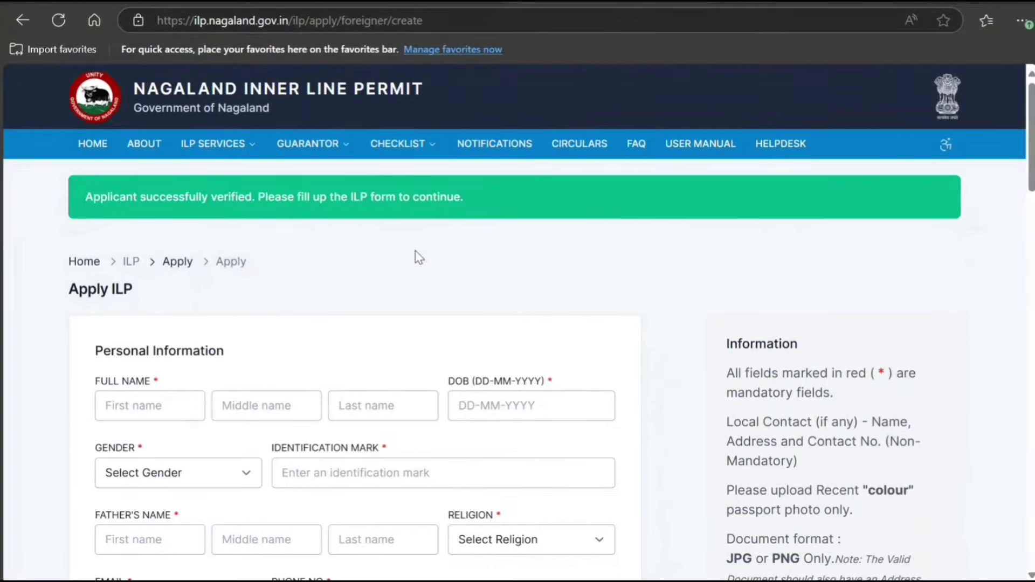
Step: Examine the Personal Information fields of the foreigner application, including full name, date of birth, identification mark and phone number format
scroll(419, 258, "down", 3)
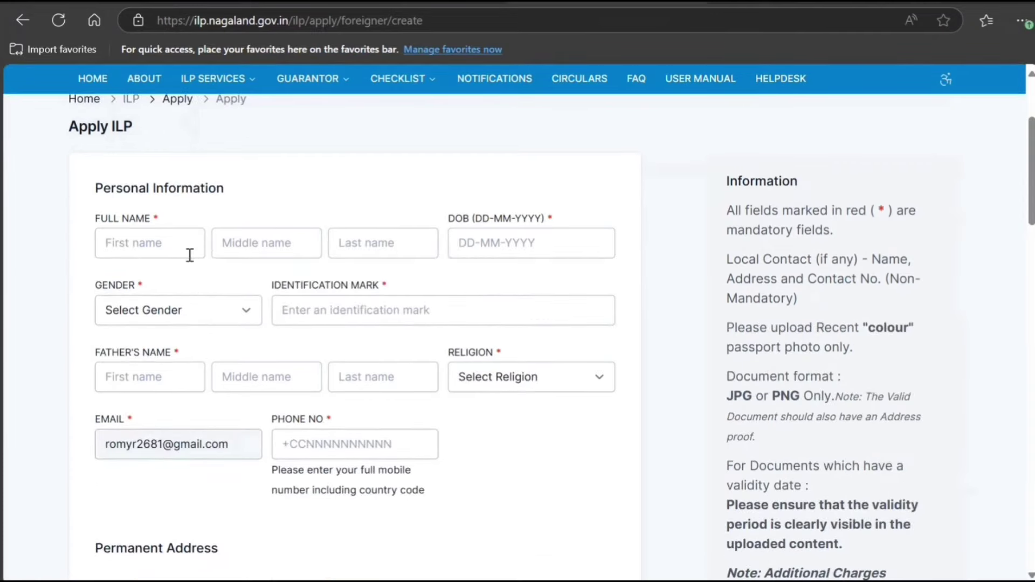
left_click(155, 242)
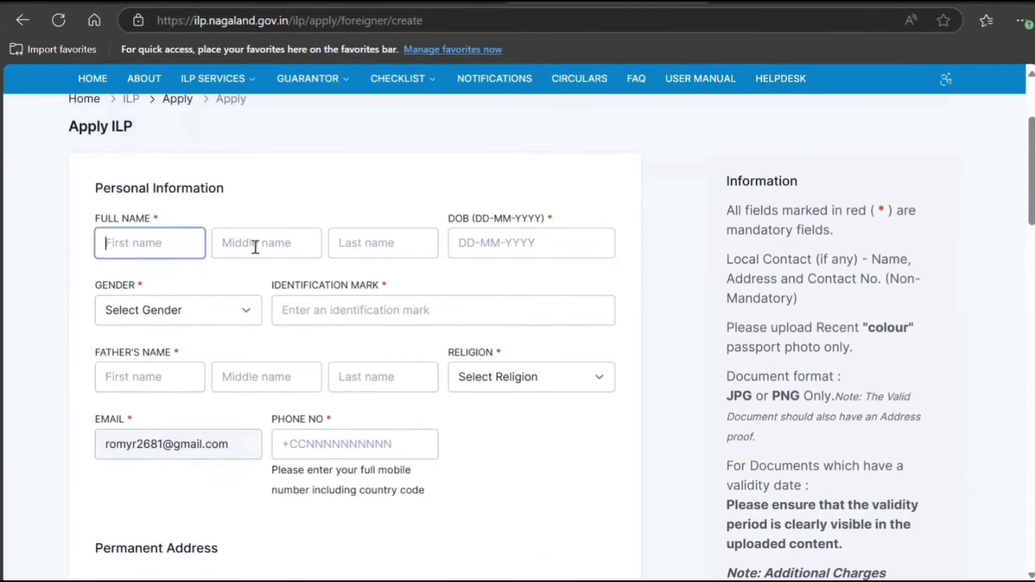
left_click(410, 244)
left_click(502, 241)
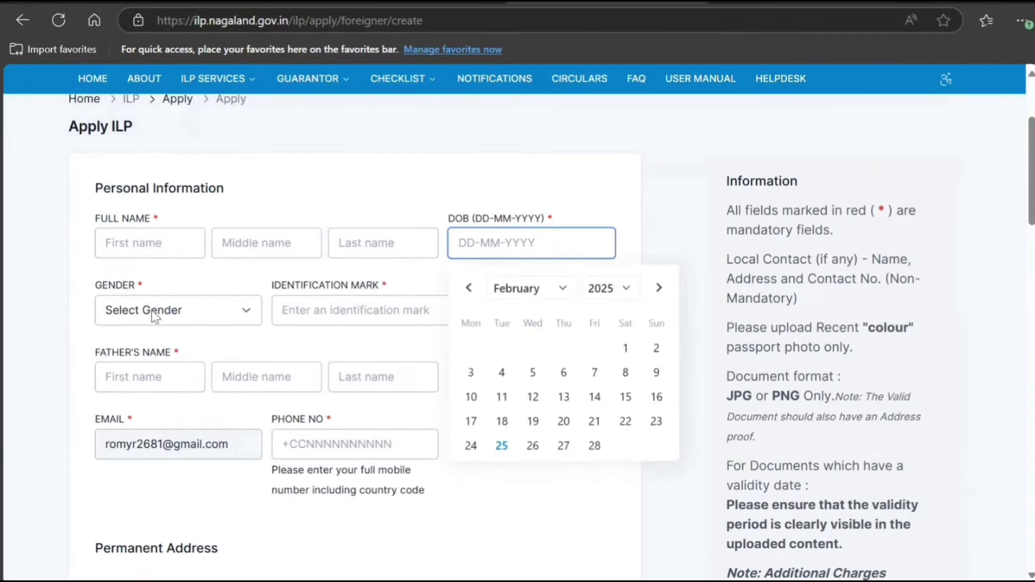
left_click(371, 305)
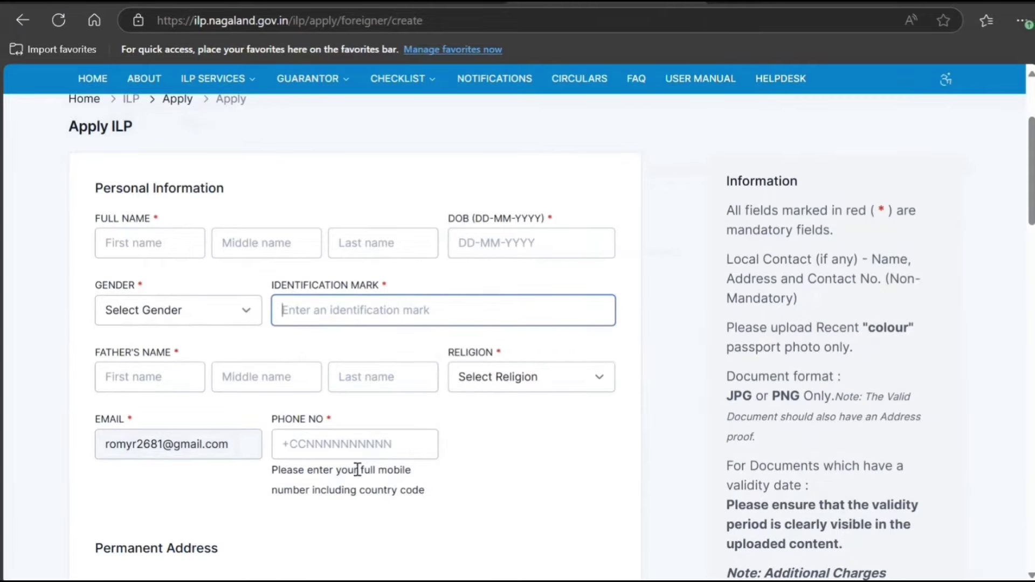
scroll(373, 417, "down", 3)
left_click_drag(360, 327, 438, 330)
Step: Examine the Permanent Address and Passport Details fields required for the foreigner application
scroll(321, 364, "down", 5)
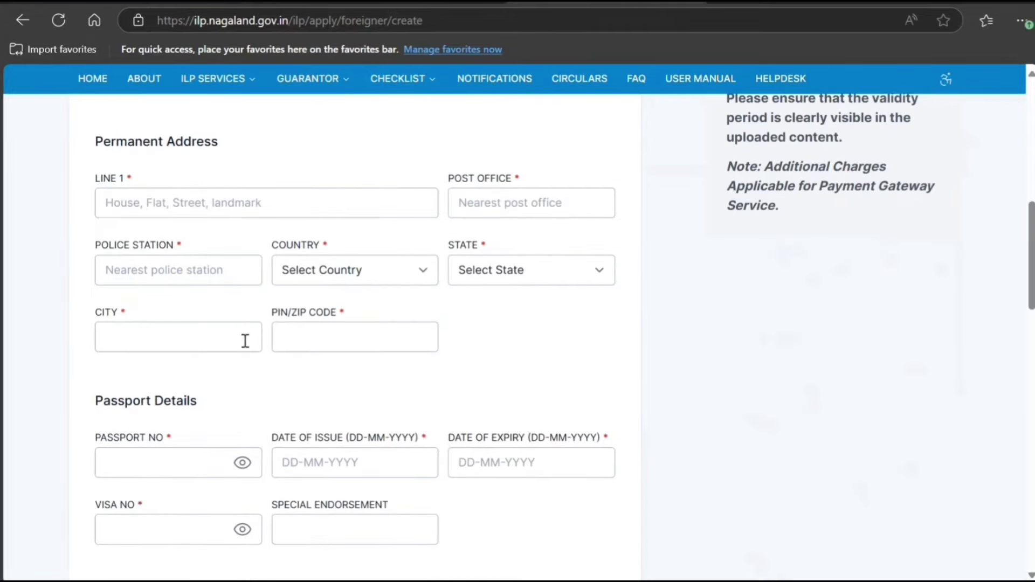
left_click(333, 342)
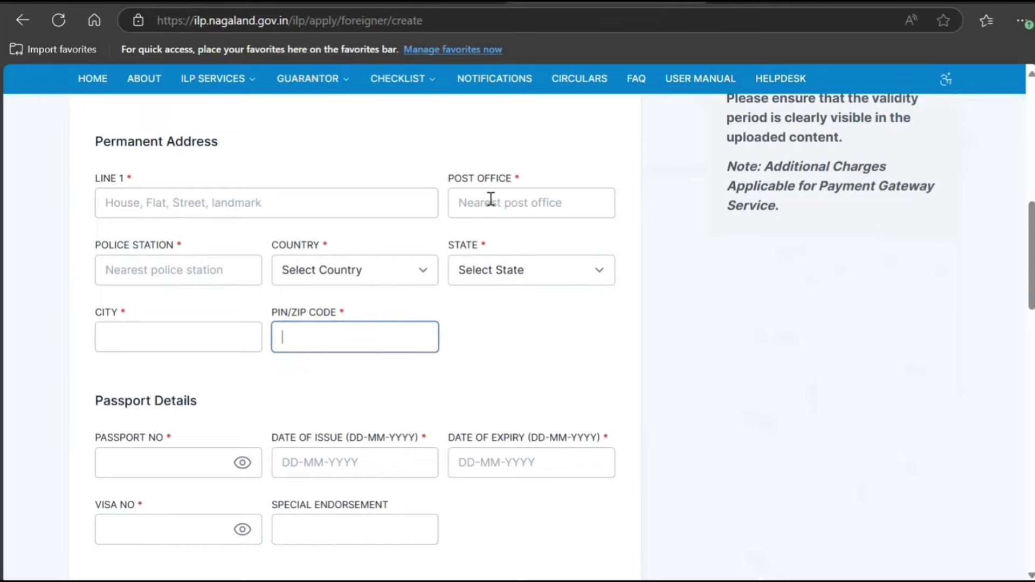
scroll(183, 278, "down", 3)
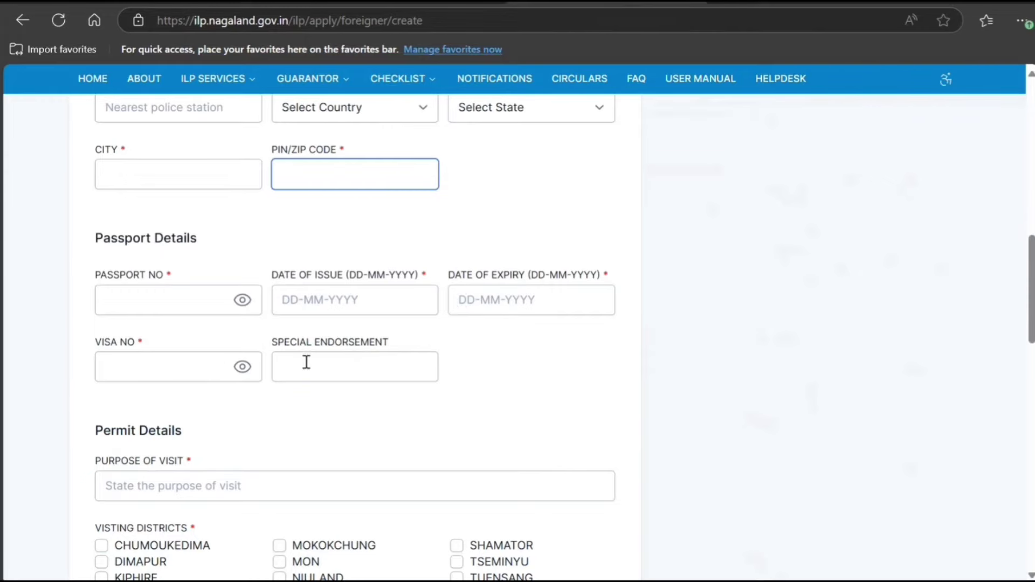
Step: Enter Tourism as the purpose of visit in the Permit Details section
scroll(214, 360, "down", 1)
scroll(214, 360, "down", 2)
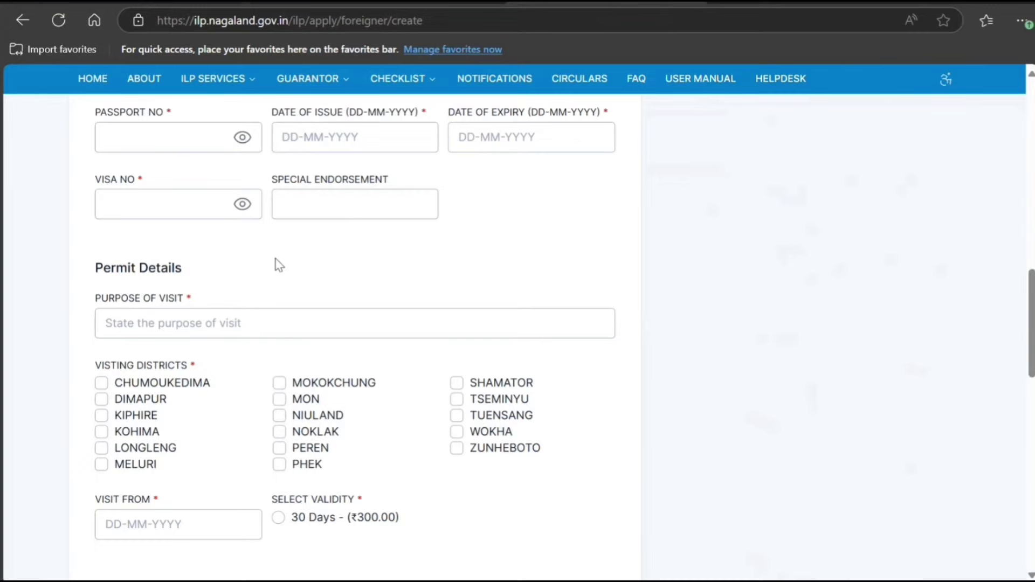
left_click(170, 324)
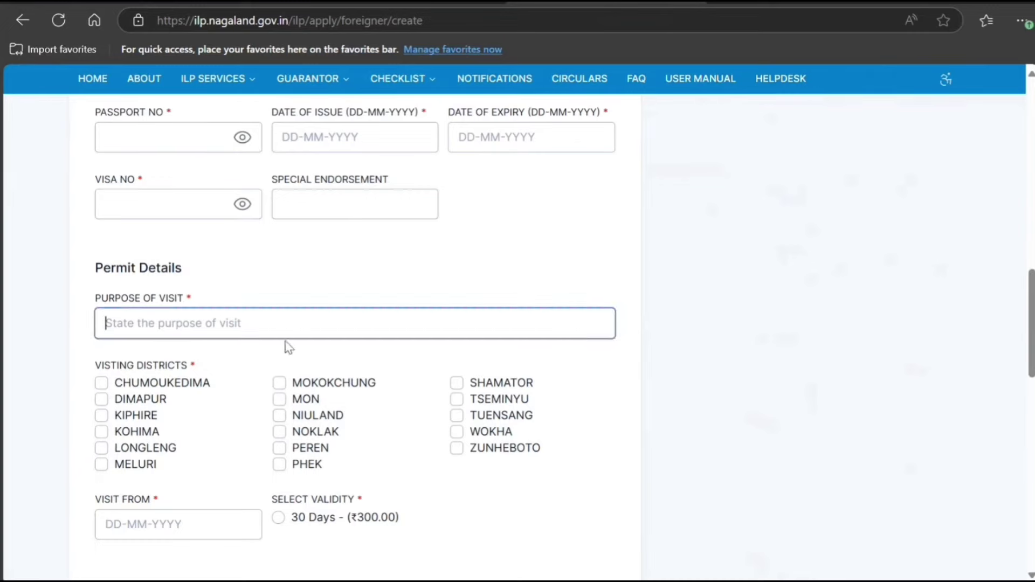
type("T")
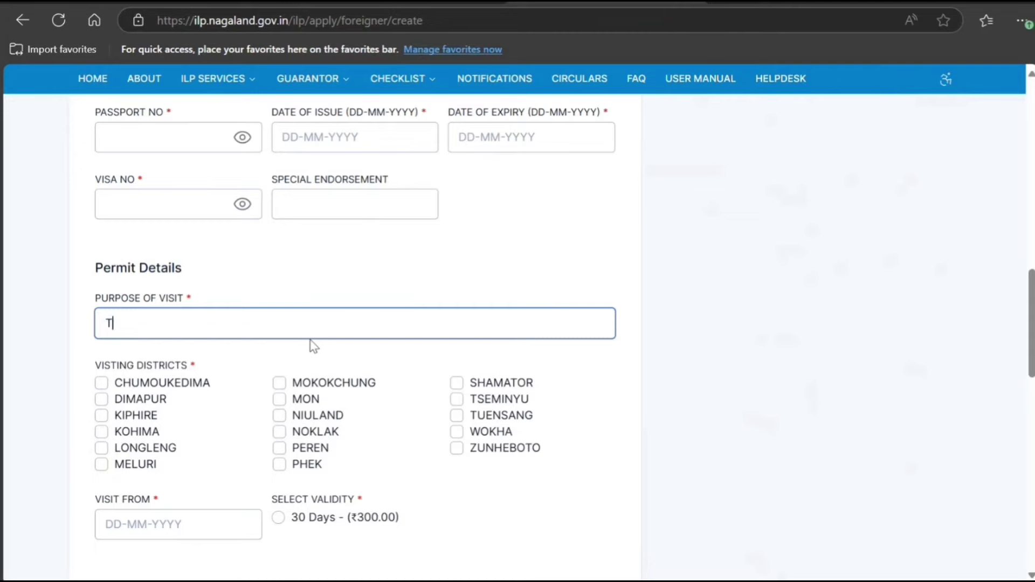
type("ourid")
type("sm")
Step: Choose Noklak, Peren and Phek as the visiting districts
left_click(280, 432)
left_click(281, 448)
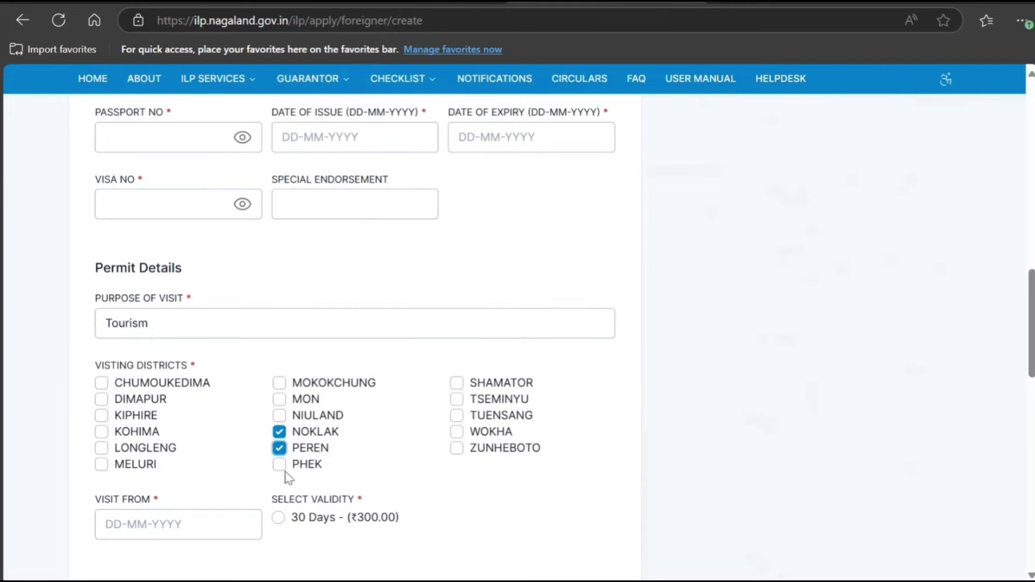
left_click(279, 465)
Step: Set the permit validity to 30 Days (₹300.00) and the visit start date to 28-02-2025
scroll(225, 490, "down", 3)
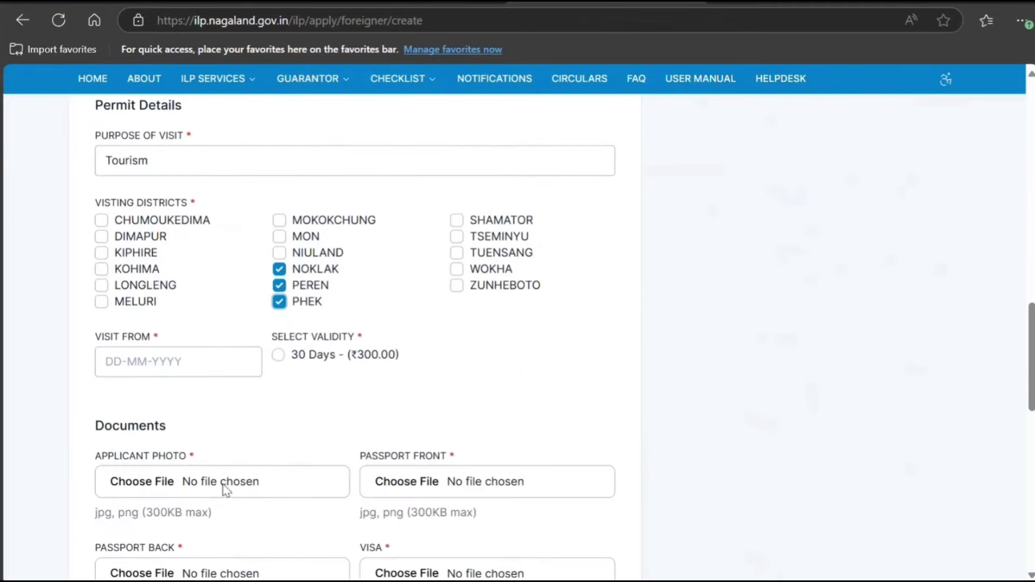
left_click(277, 358)
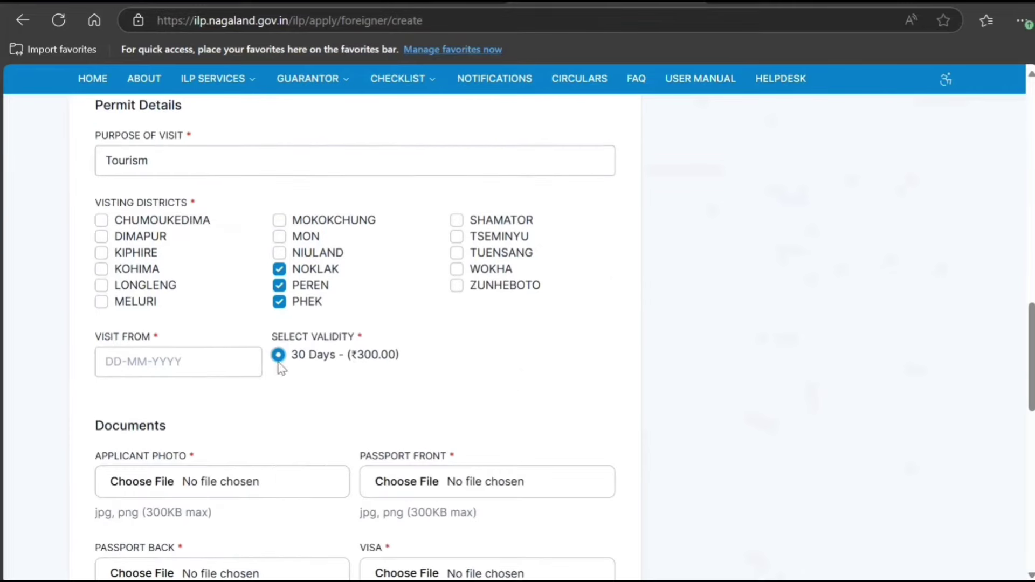
left_click(203, 367)
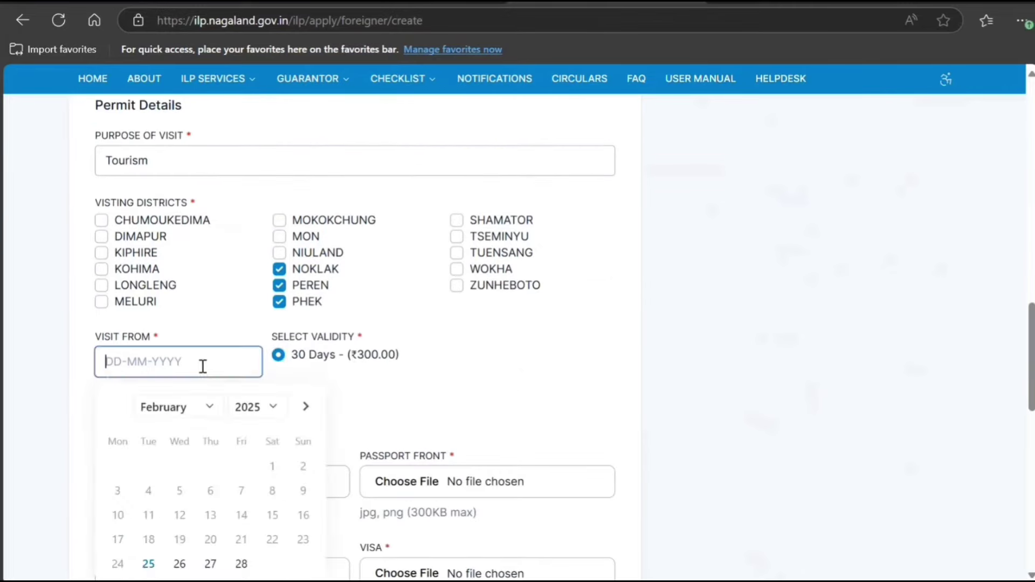
left_click(241, 564)
Step: Review the document upload fields, Local Contact section and declaration, and return to the Permit Details entries
scroll(315, 428, "down", 3)
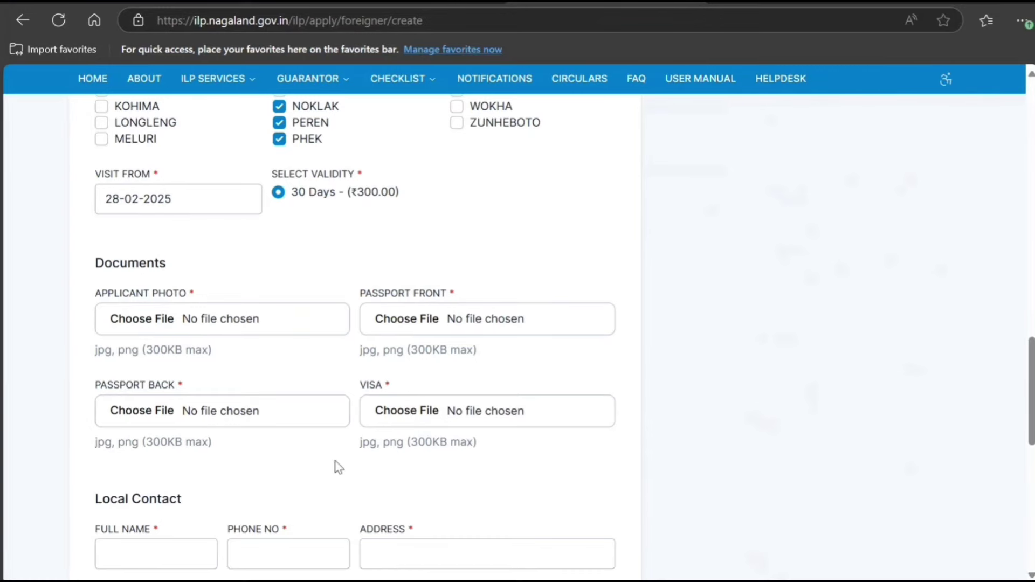
scroll(335, 467, "down", 3)
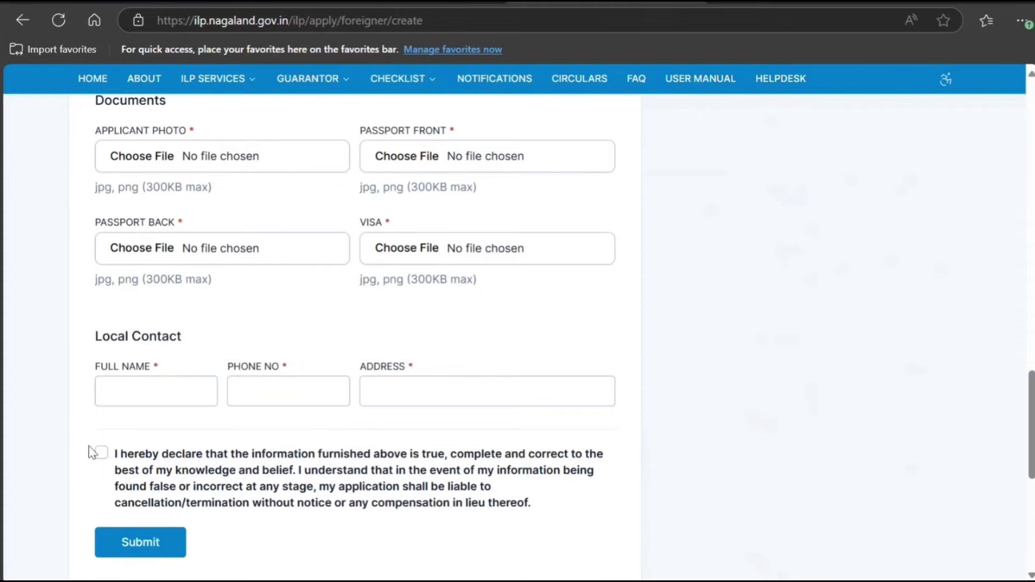
scroll(160, 526, "up", 5)
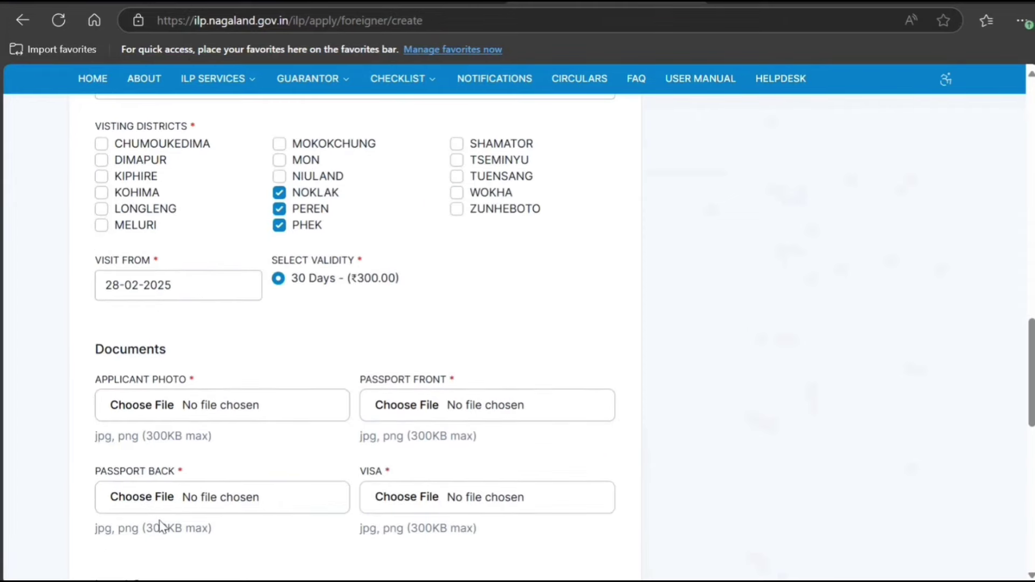
scroll(160, 526, "up", 5)
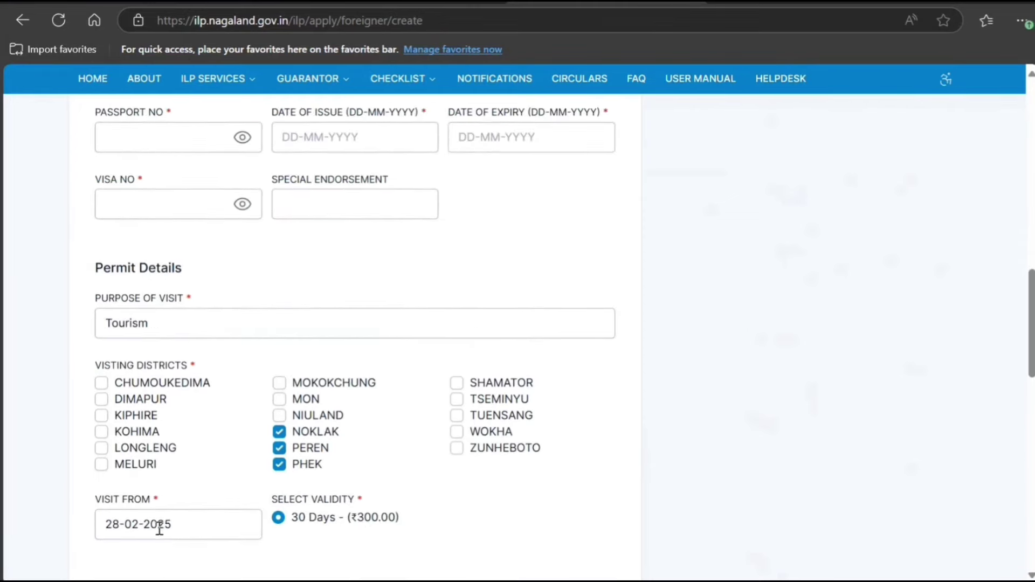